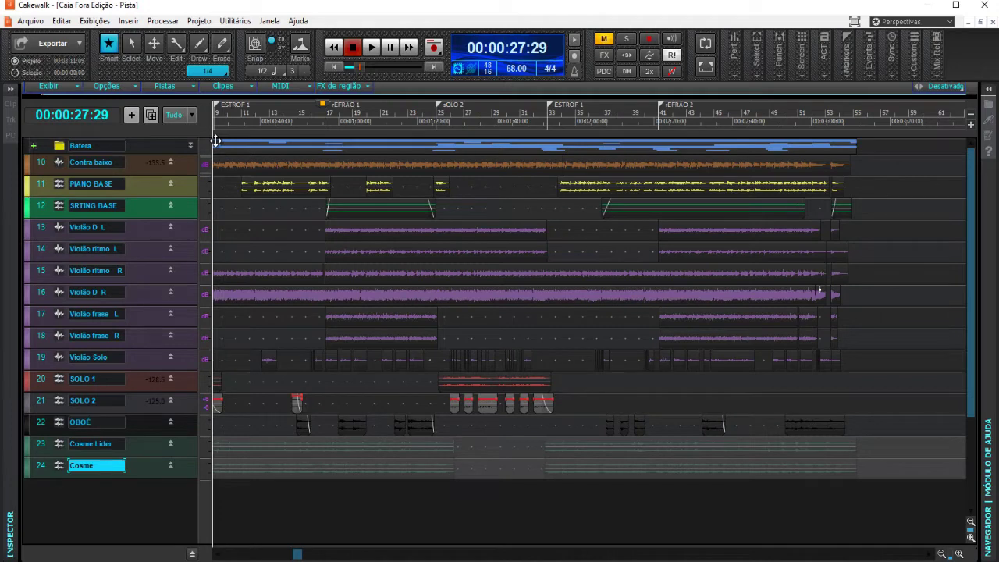
# Return to the project start, expand track 10 (Contra baixo) and select it
pyautogui.press('w')
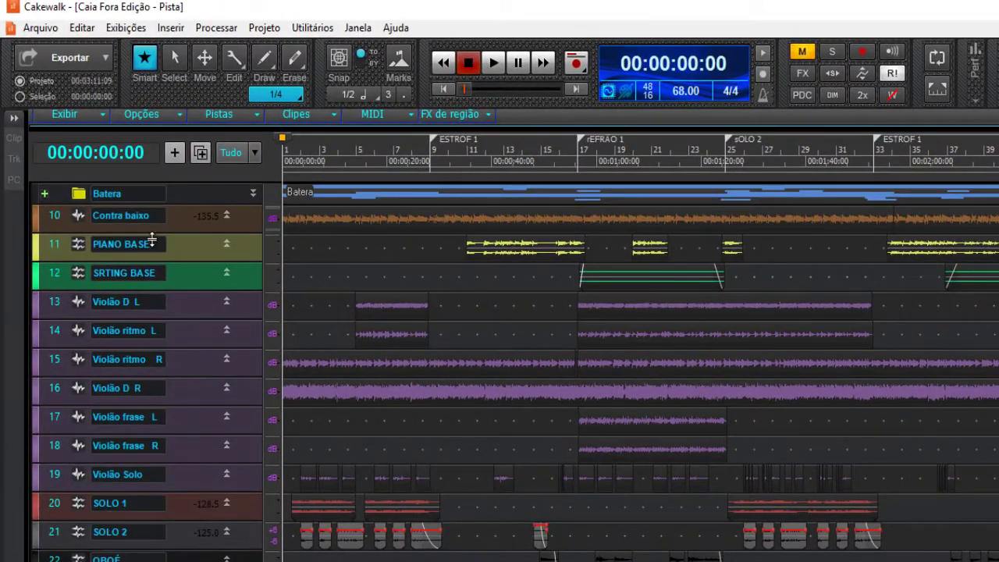
pyautogui.doubleClick(151, 234)
pyautogui.click(52, 216)
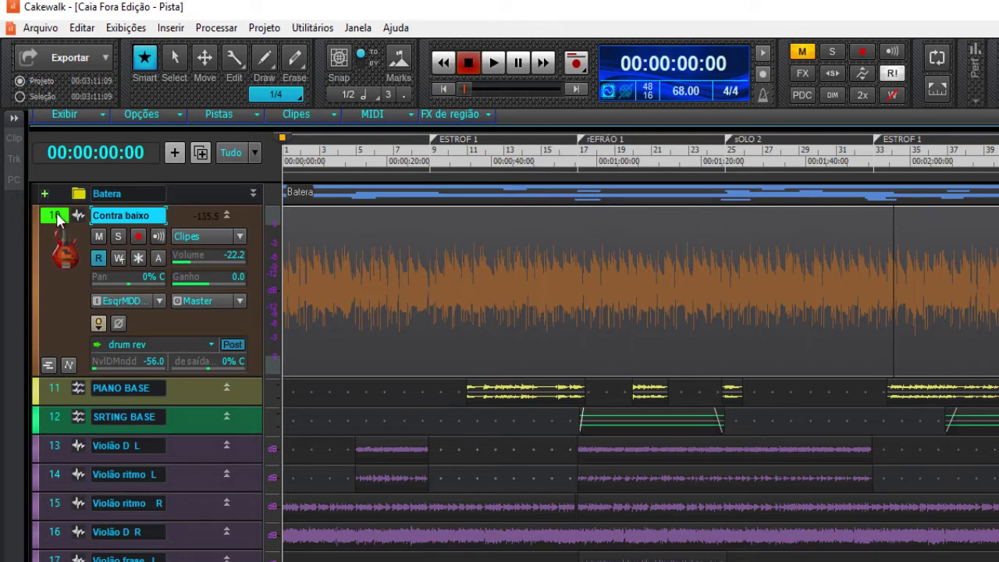
# Check the insertion point in the Inserir Tempo/Compassos dialog from the project start and from 00:00:10:23, cancelling both times
pyautogui.click(264, 28)
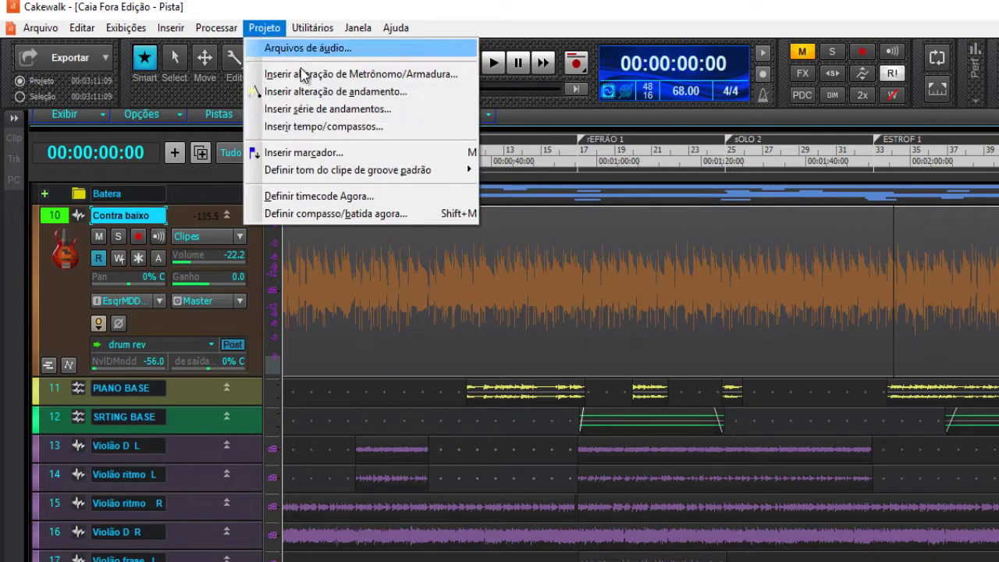
pyautogui.click(340, 127)
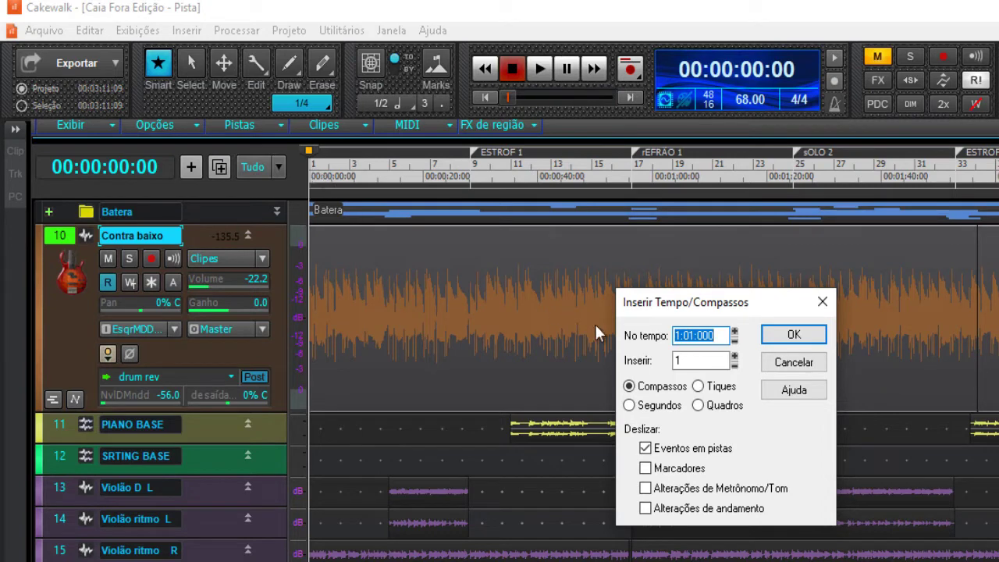
pyautogui.click(806, 365)
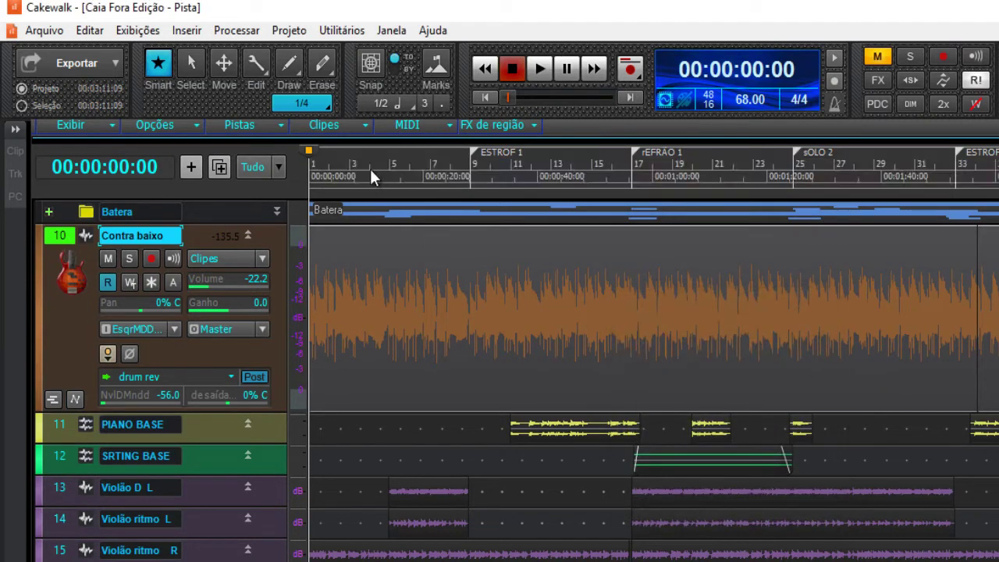
pyautogui.click(370, 169)
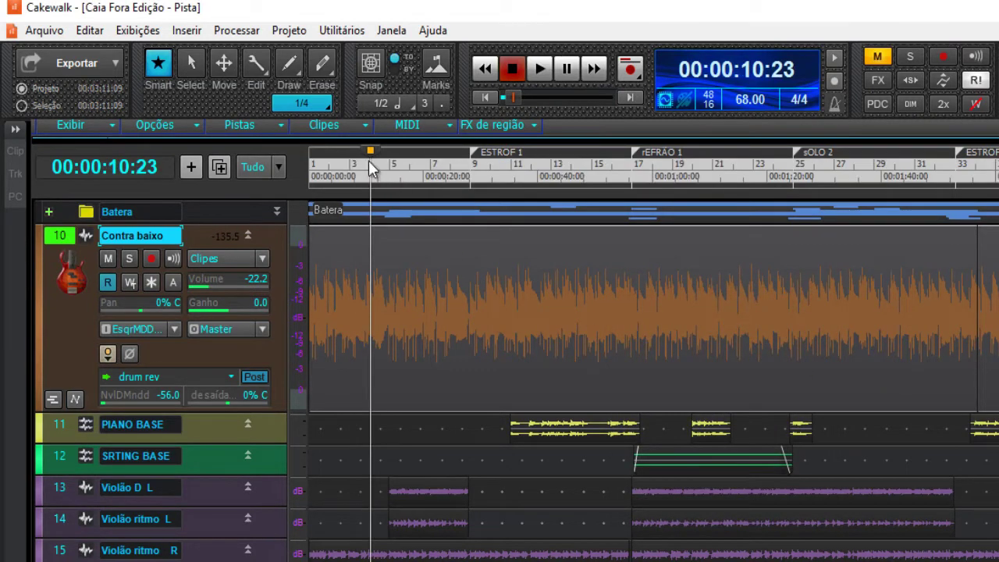
pyautogui.click(289, 29)
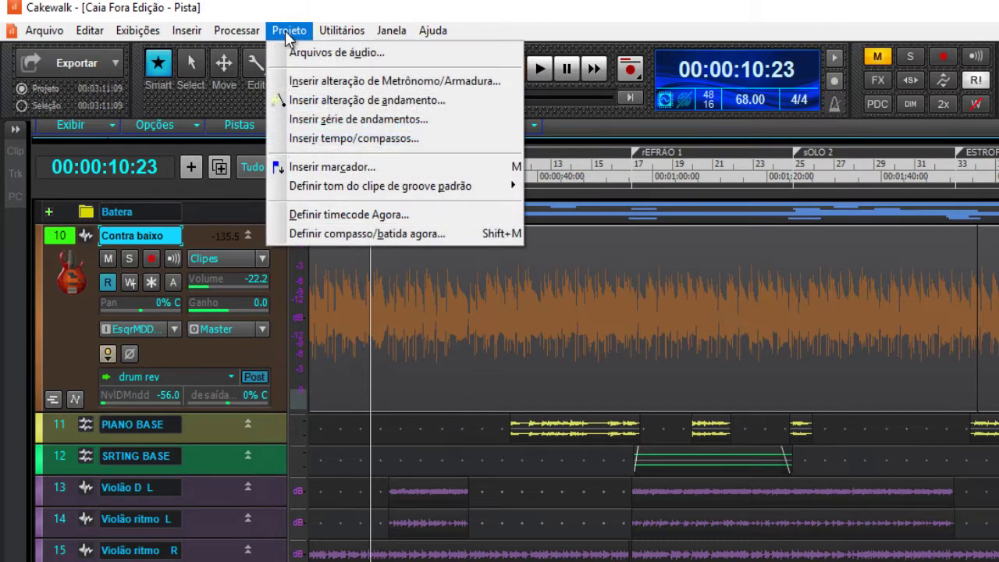
pyautogui.click(341, 139)
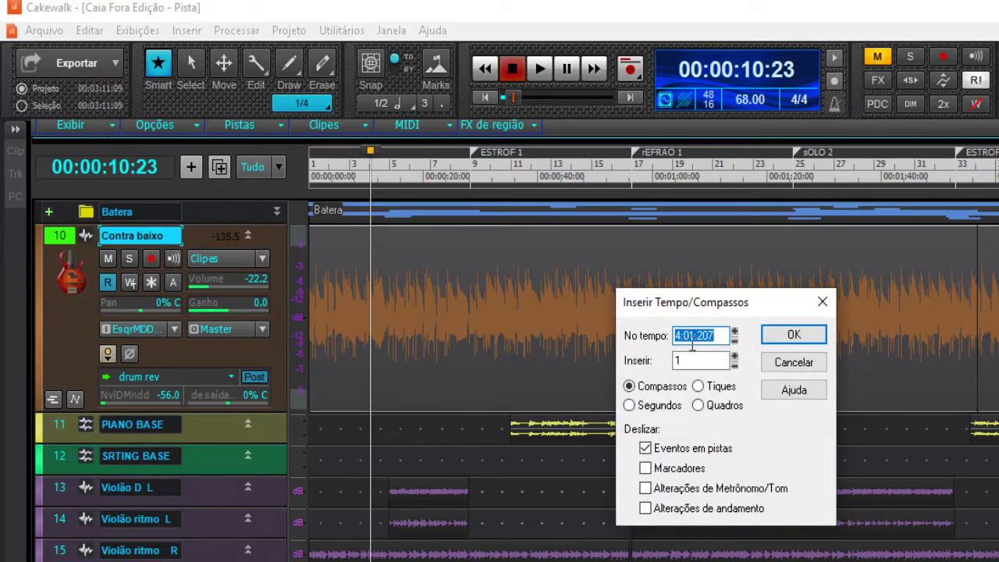
pyautogui.click(793, 362)
# Insert 2 measures at the start of Contra baixo, sliding track events, markers, meter/key and tempo changes, and undo the insertion
pyautogui.press('w')
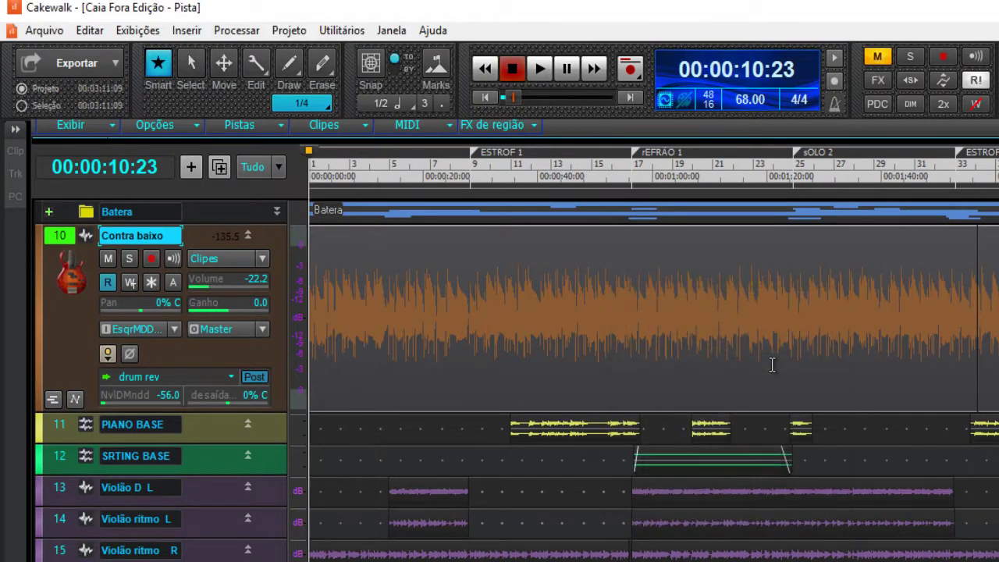
pyautogui.click(288, 32)
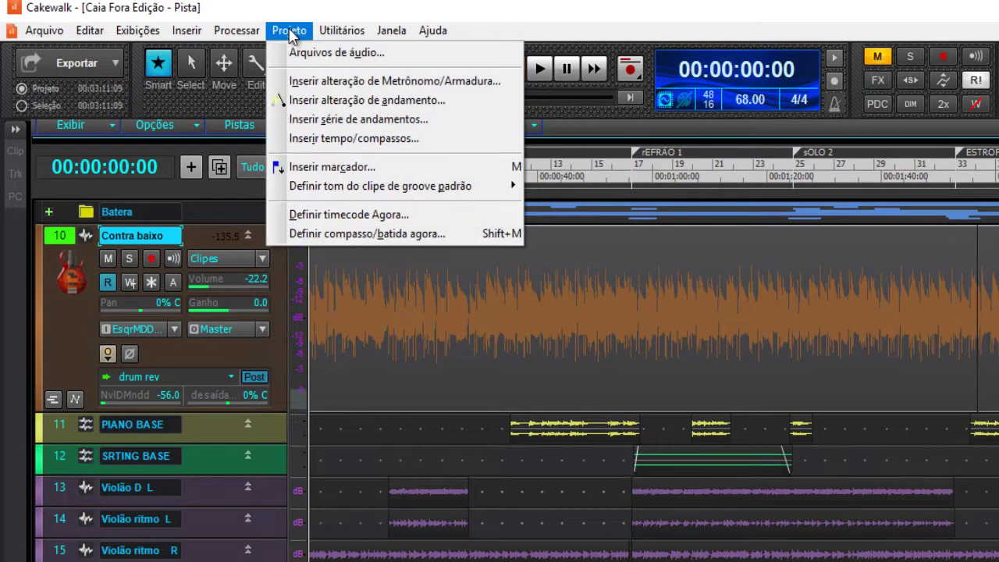
pyautogui.click(358, 139)
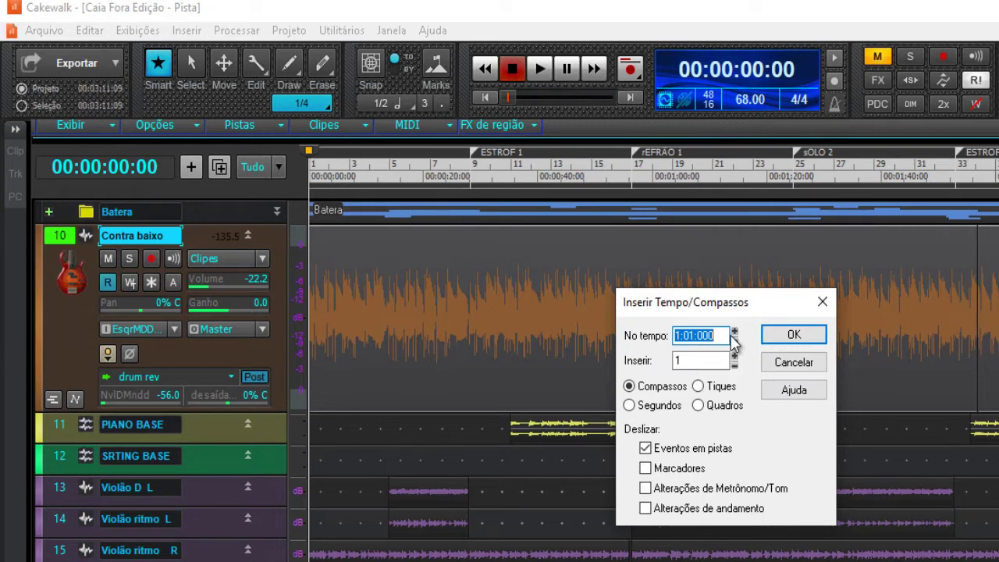
pyautogui.click(688, 361)
pyautogui.moveTo(689, 361); pyautogui.dragTo(669, 364)
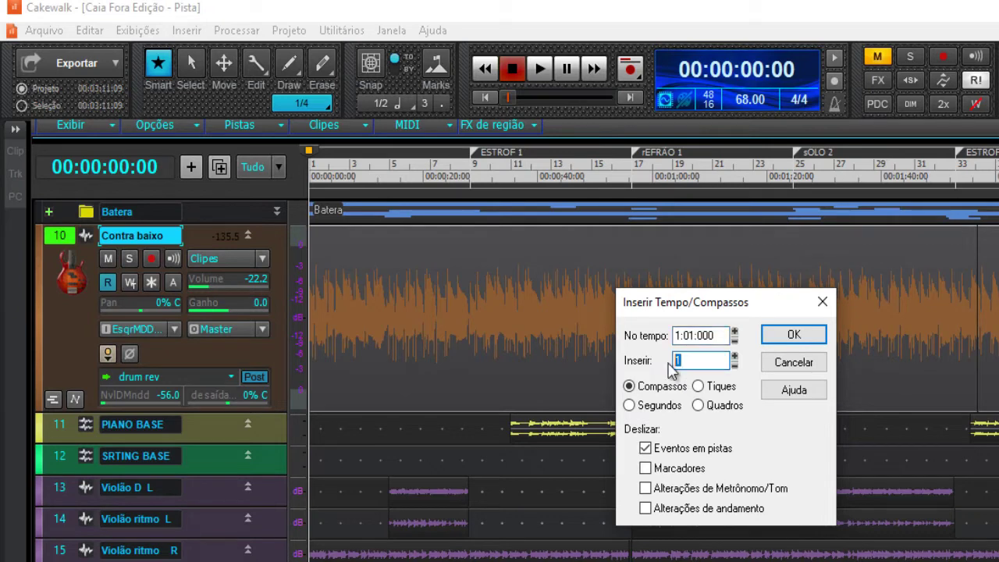
pyautogui.write('2')
pyautogui.click(645, 469)
pyautogui.click(645, 489)
pyautogui.click(645, 508)
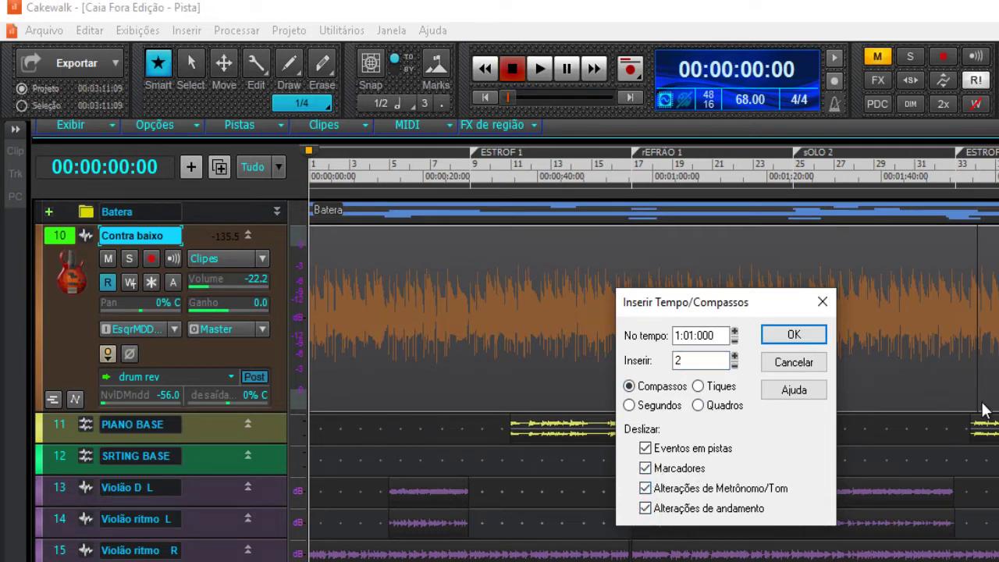
pyautogui.click(795, 335)
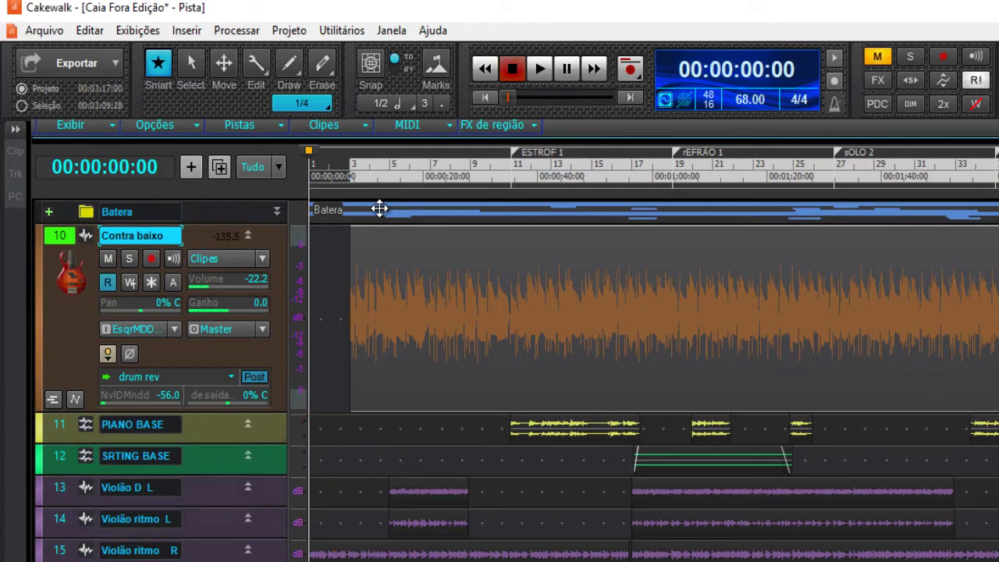
pyautogui.hotkey('ctrl', 'z')
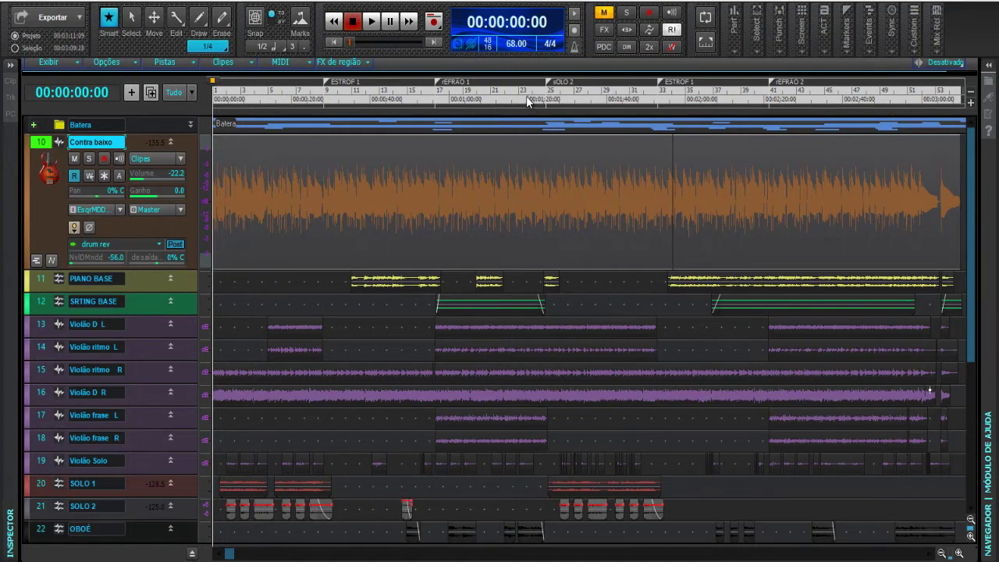
# Insert blank measures in Contra baixo at 00:01:19:22, sliding only track events, and undo the insertion
pyautogui.click(528, 102)
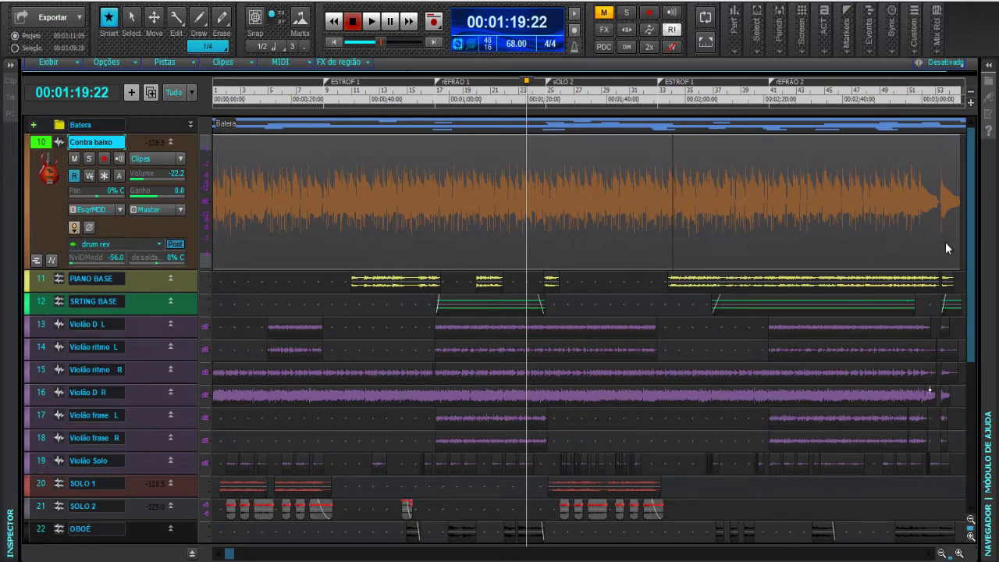
pyautogui.click(201, 2)
pyautogui.click(271, 72)
pyautogui.click(498, 234)
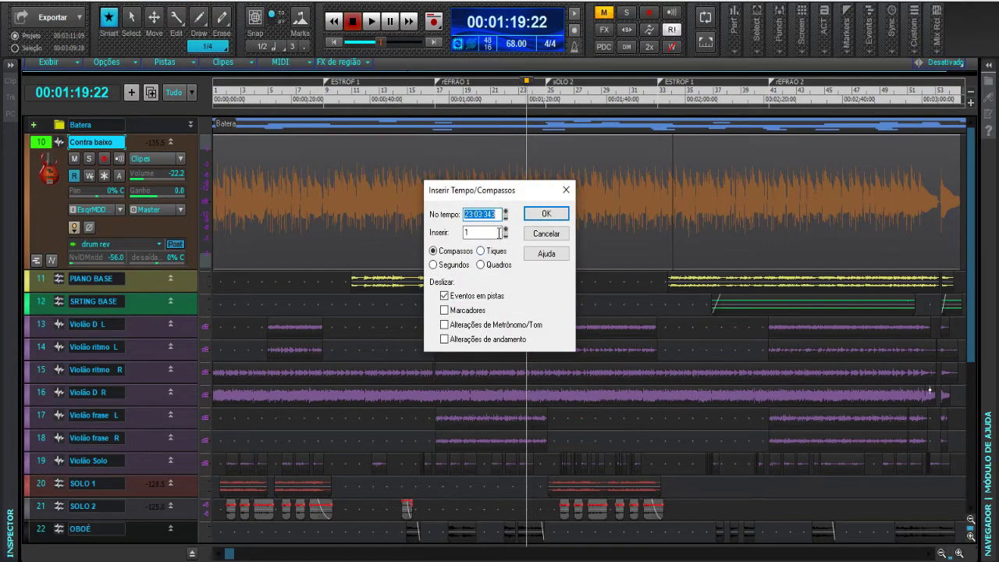
pyautogui.click(549, 212)
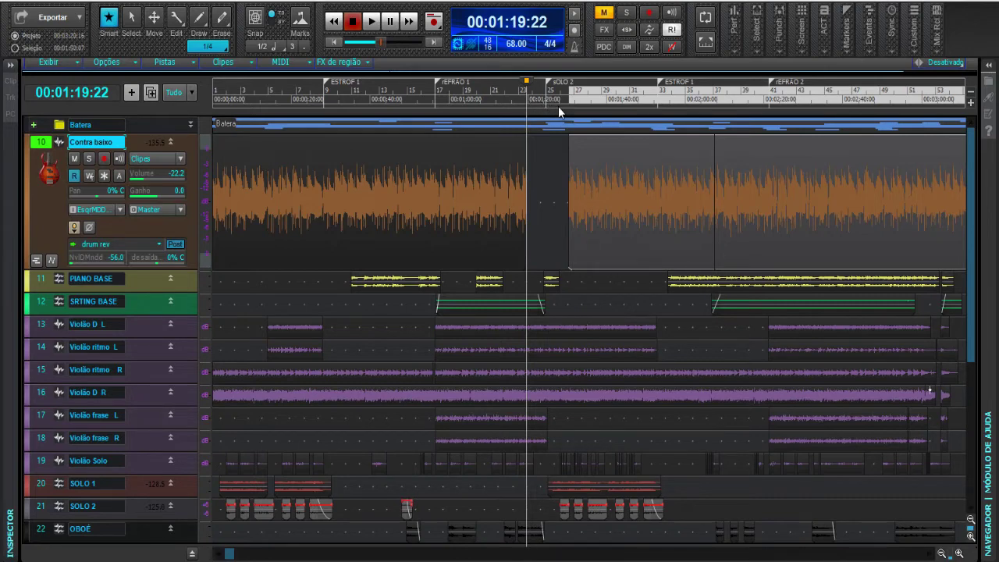
pyautogui.hotkey('ctrl', 'z')
pyautogui.hotkey('ctrl', 'z')
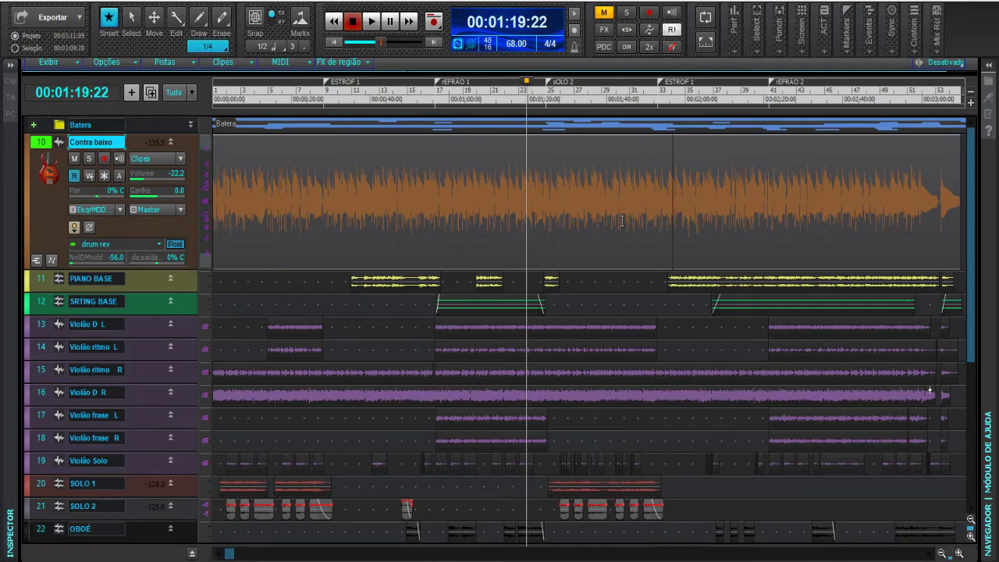
# Deselect Contra baixo and select all tracks and clips in the project
pyautogui.click(44, 144)
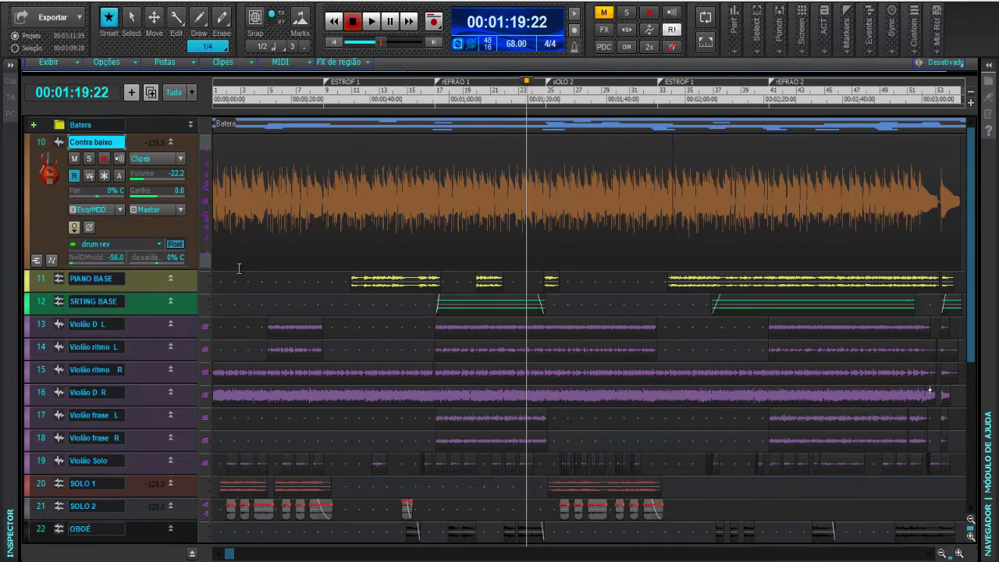
pyautogui.click(61, 2)
pyautogui.moveTo(90, 60)
pyautogui.click(248, 58)
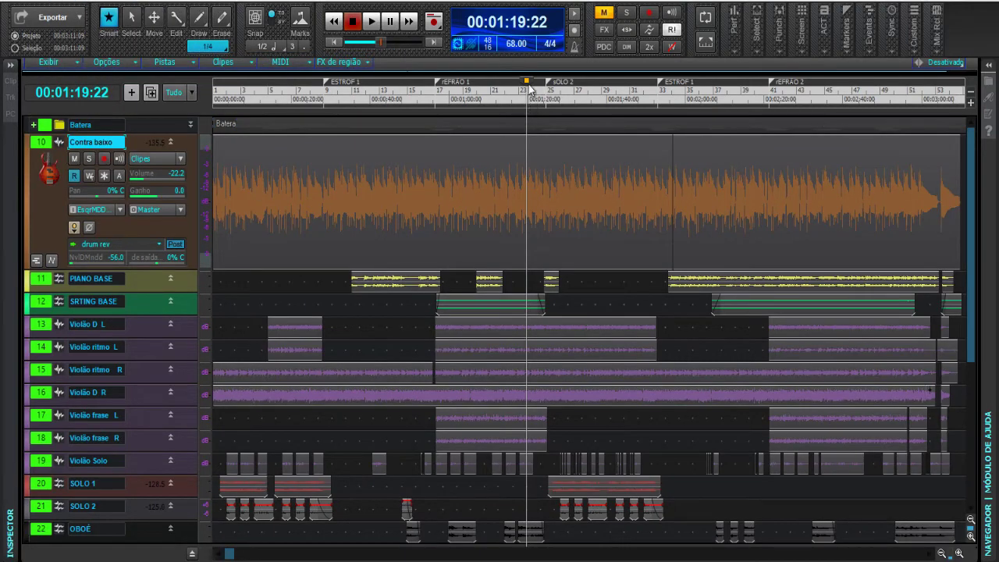
# Insert 4 measures at the project start across all selected tracks, sliding only track events, and undo the insertion
pyautogui.press('w')
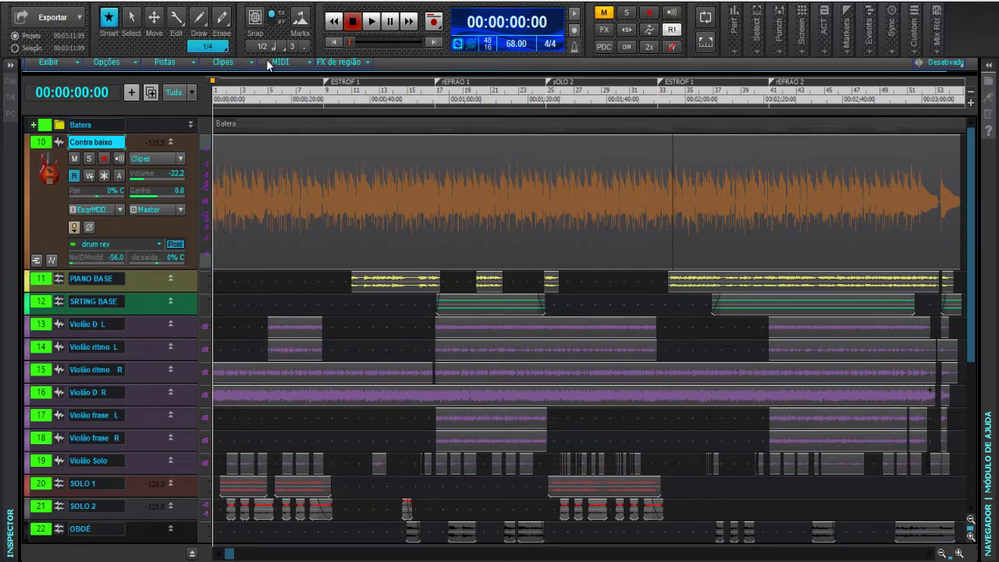
pyautogui.click(171, 2)
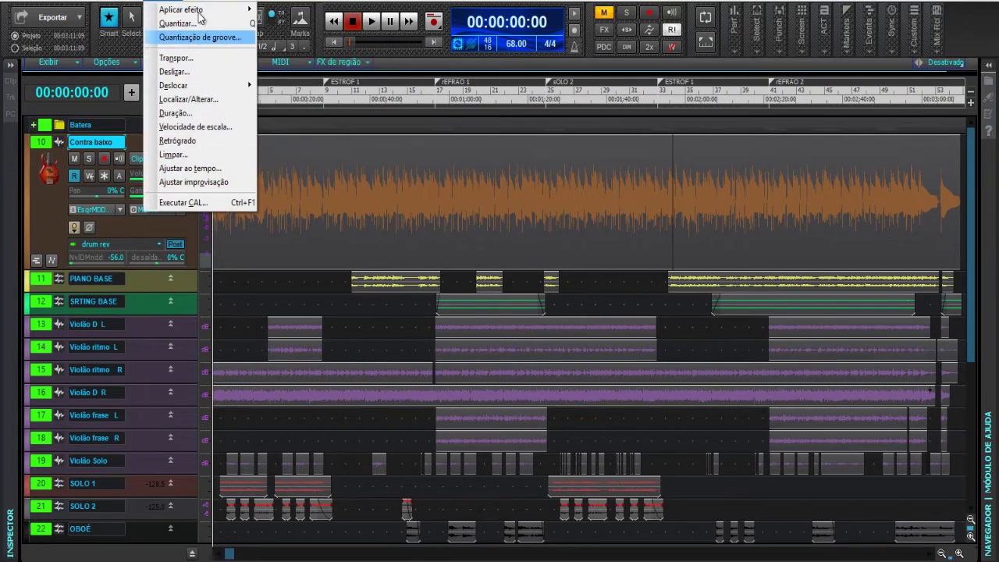
pyautogui.moveTo(212, 0)
pyautogui.click(243, 71)
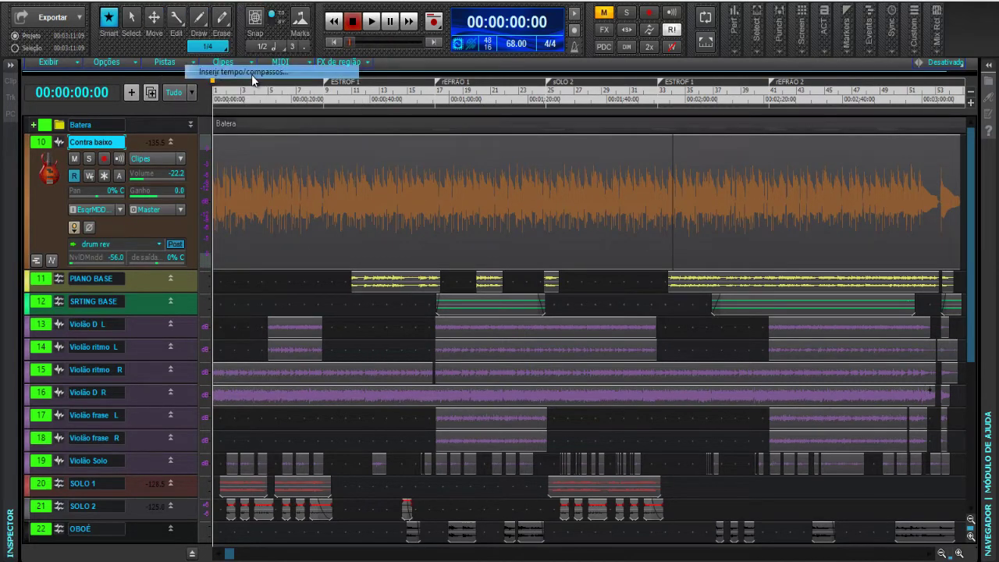
pyautogui.press('Tab')
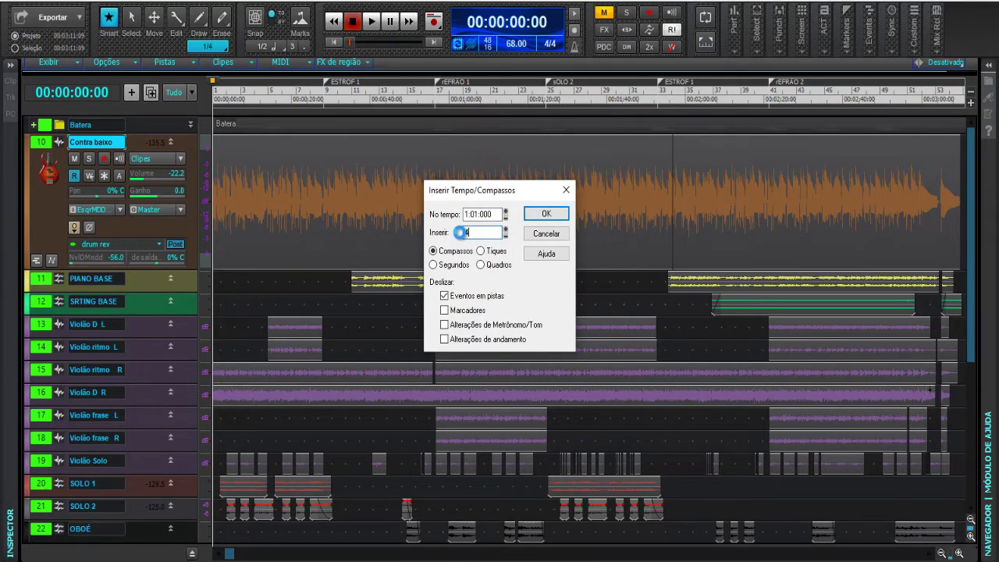
pyautogui.press('Return')
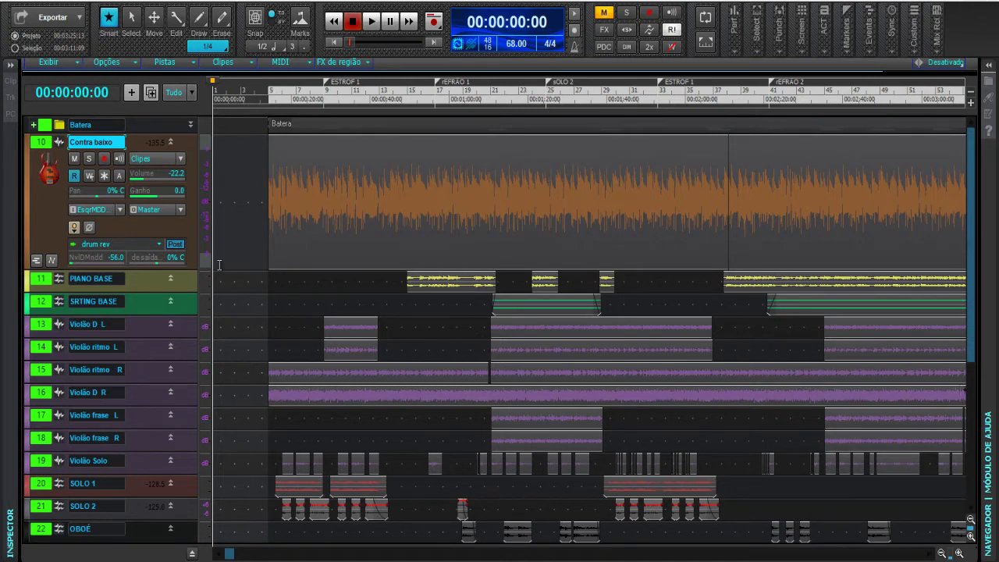
pyautogui.hotkey('ctrl', 'z')
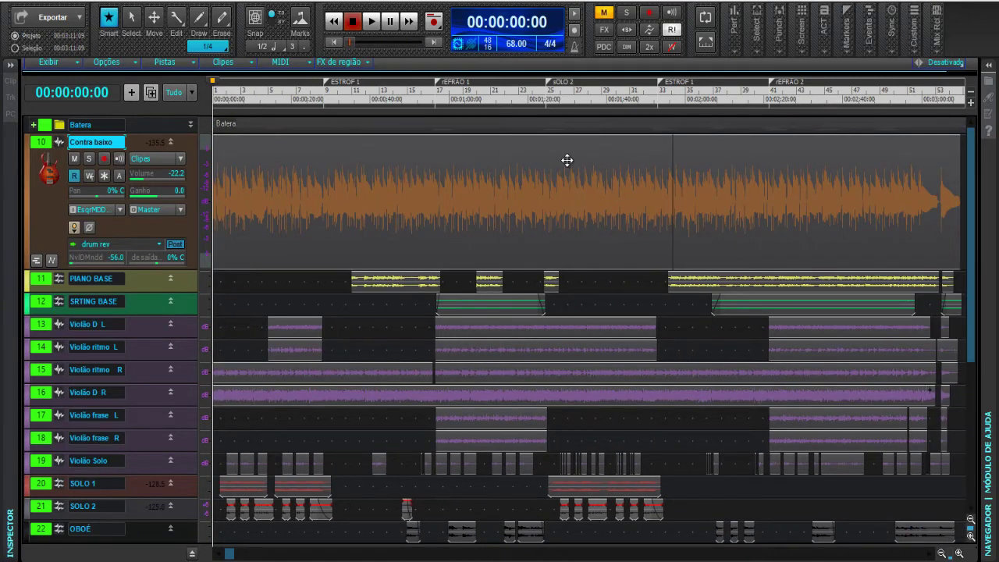
# Collapse Contra baixo and fit all the tracks vertically in the track view
pyautogui.click(77, 63)
pyautogui.click(92, 153)
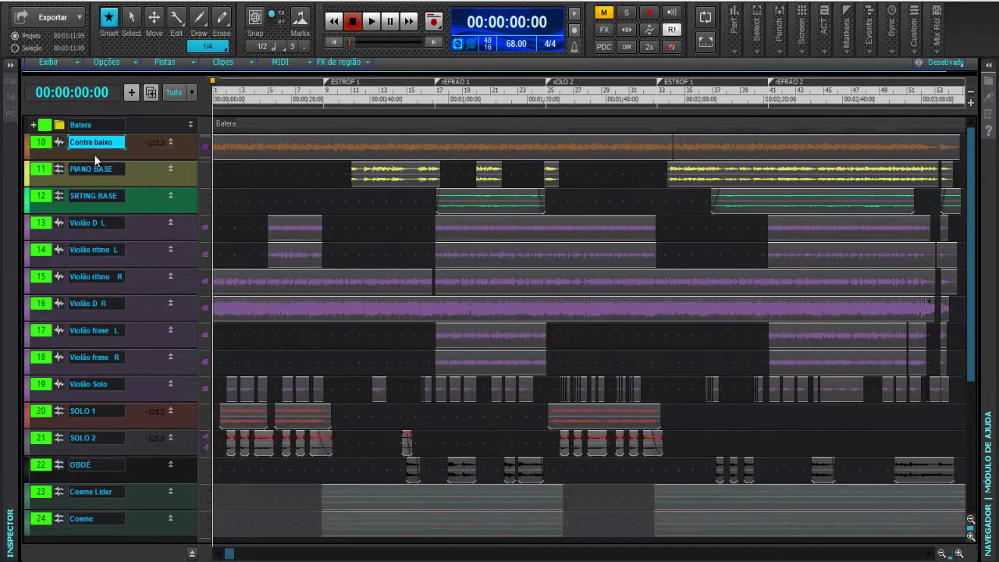
# Insert 5 measures across all selected tracks at 00:00:53:23
pyautogui.click(424, 96)
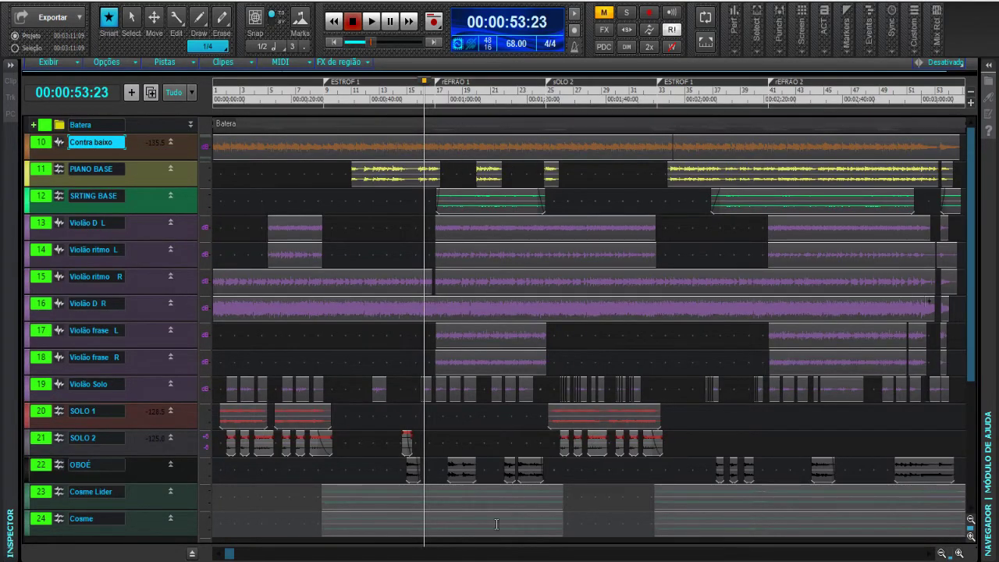
pyautogui.click(201, 2)
pyautogui.click(233, 72)
pyautogui.press('Tab')
pyautogui.write('5')
pyautogui.press('Return')
# Place the playhead near the end of the song at 00:03:10:03 and reselect all tracks and clips
pyautogui.moveTo(231, 554); pyautogui.dragTo(349, 555)
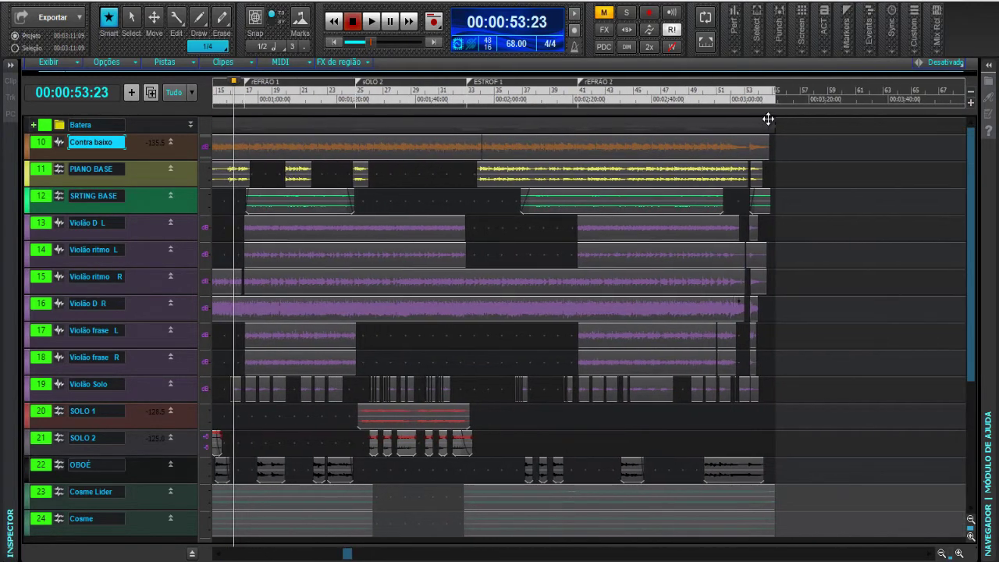
pyautogui.click(776, 98)
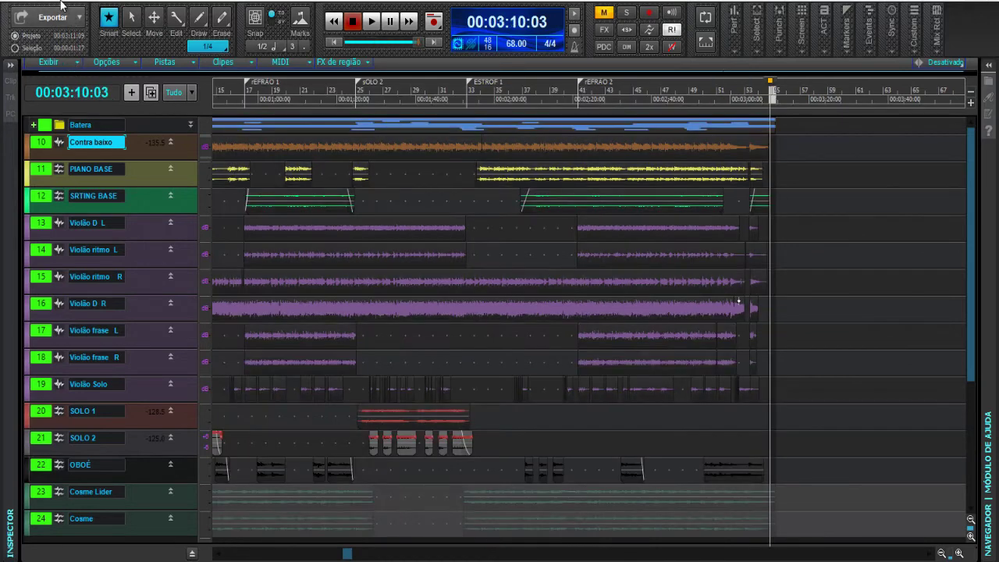
pyautogui.click(59, 3)
pyautogui.moveTo(99, 59)
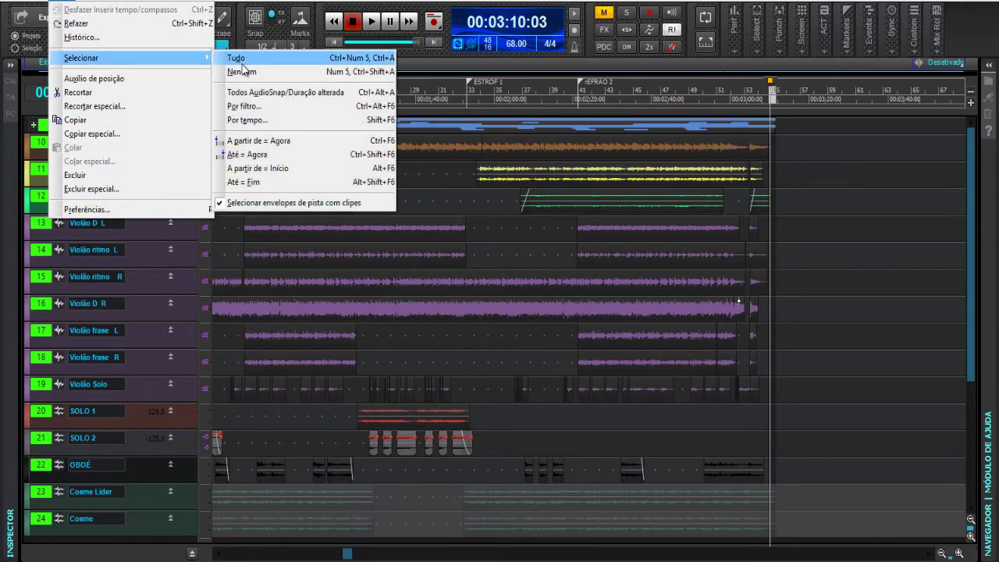
pyautogui.click(241, 63)
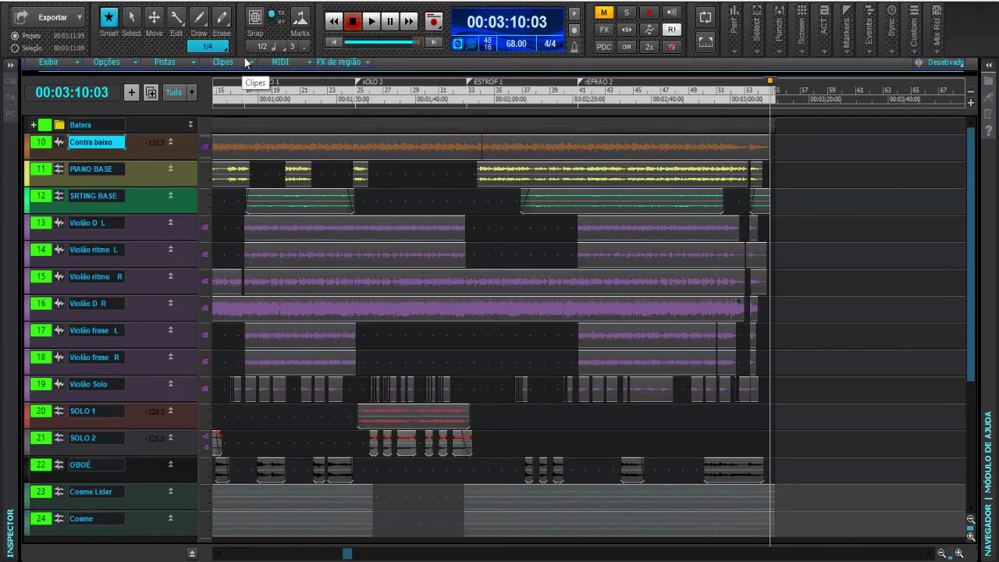
# Insert 8 measures across all selected tracks at 00:03:10:03 and undo the insertion
pyautogui.click(161, 2)
pyautogui.moveTo(208, 4)
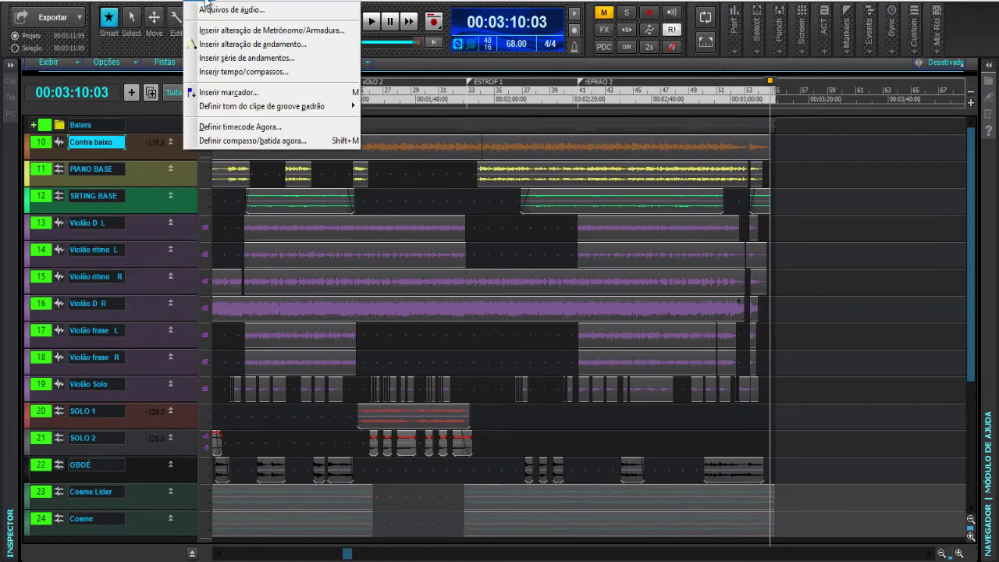
pyautogui.click(249, 72)
pyautogui.moveTo(474, 233); pyautogui.dragTo(461, 232)
pyautogui.write('8')
pyautogui.press('Return')
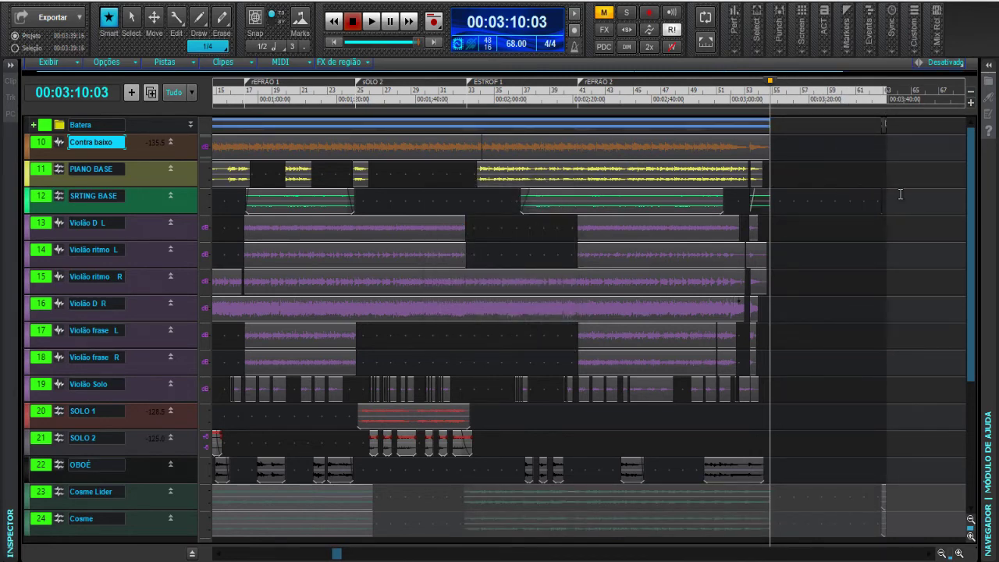
pyautogui.hotkey('ctrl', 'z')
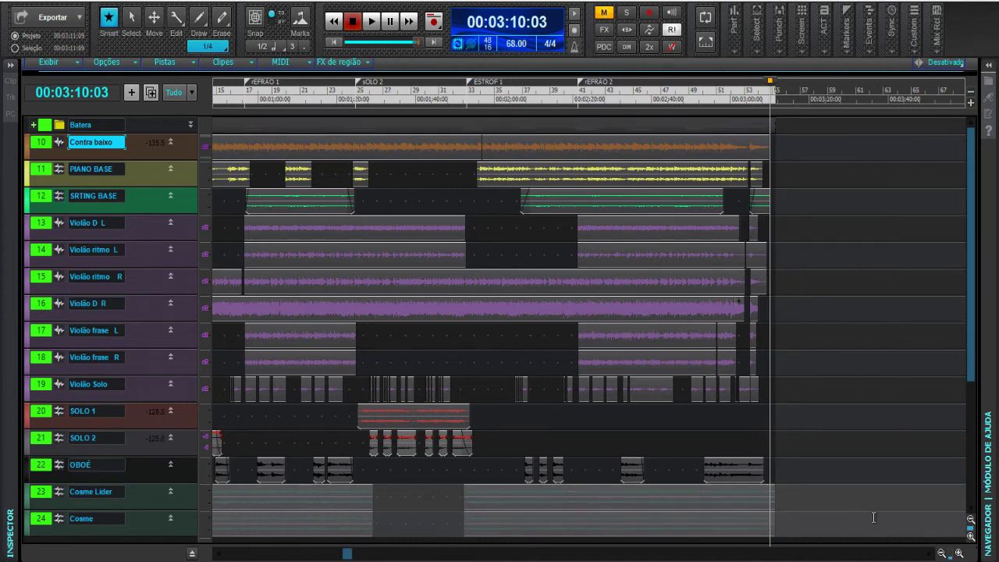